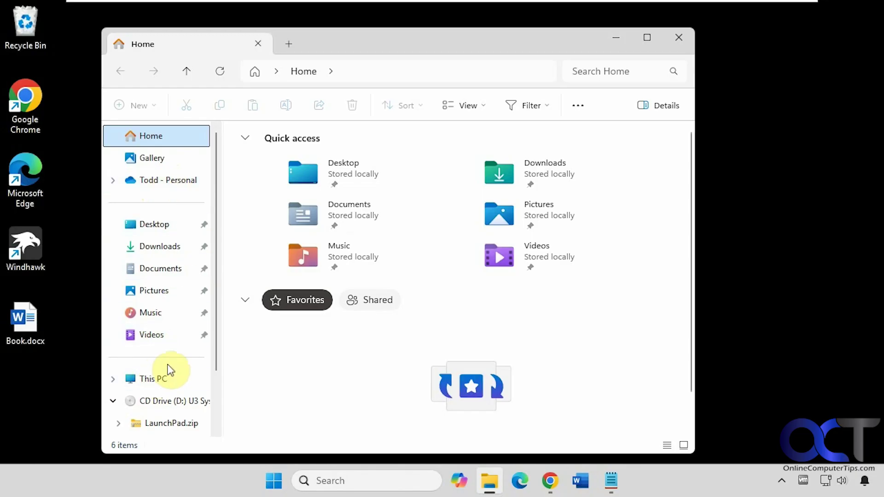
Minimize File Explorer to reveal the four OneDrive .reg files on the desktop.
click(620, 42)
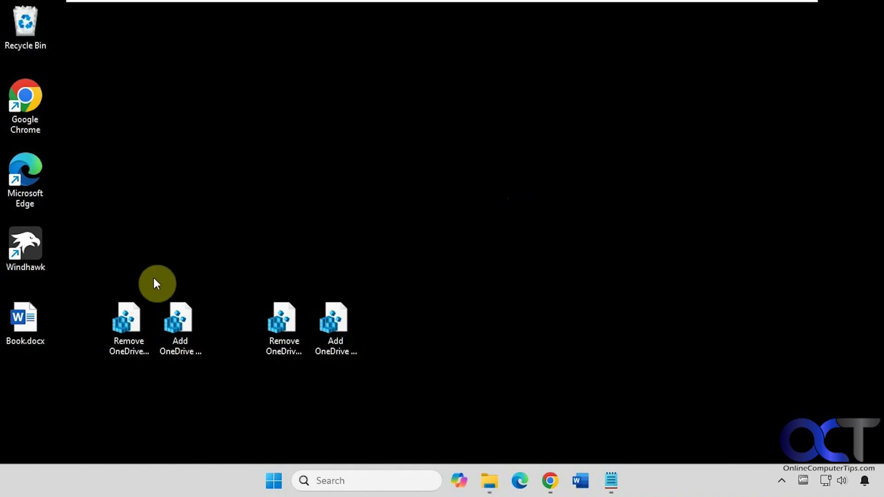
click(130, 329)
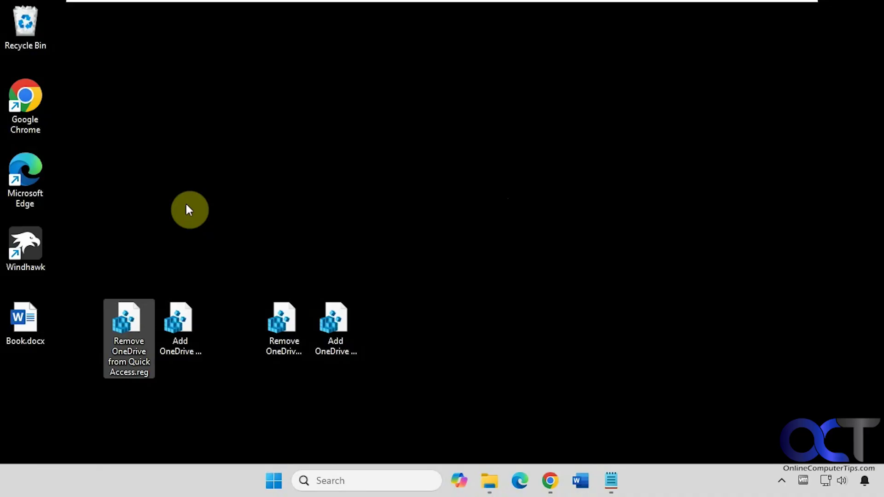
click(185, 317)
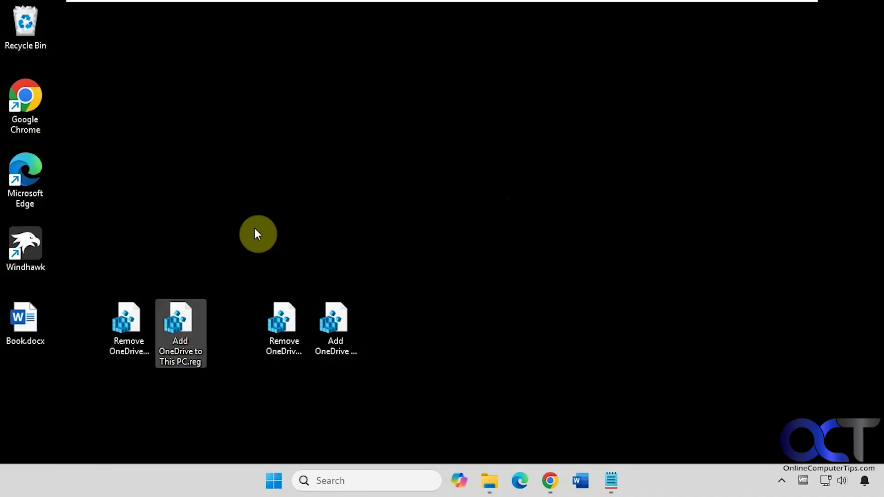
click(283, 322)
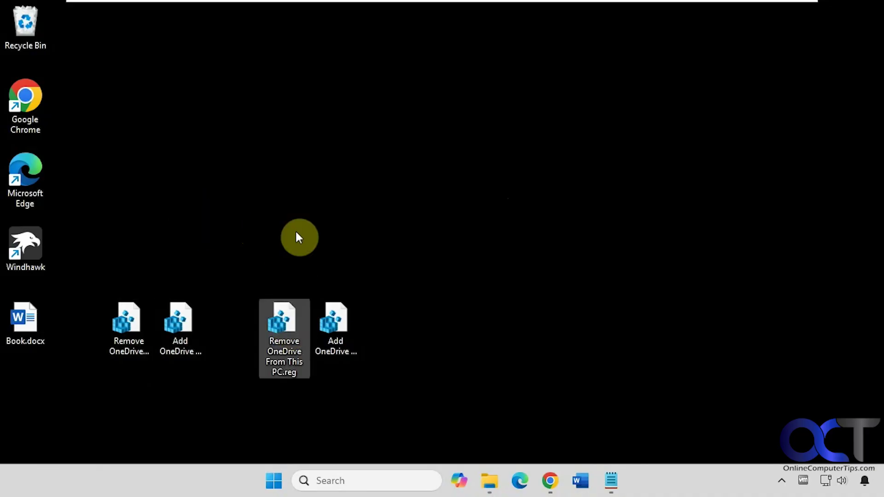
click(341, 322)
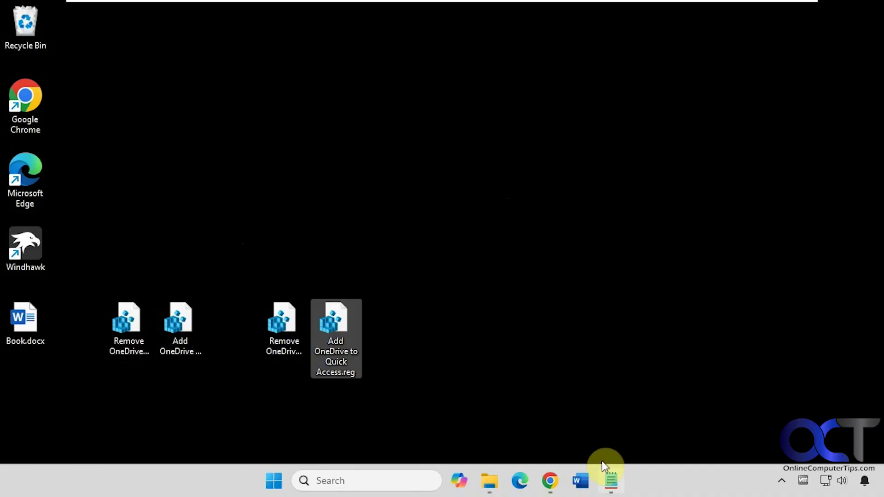
click(609, 479)
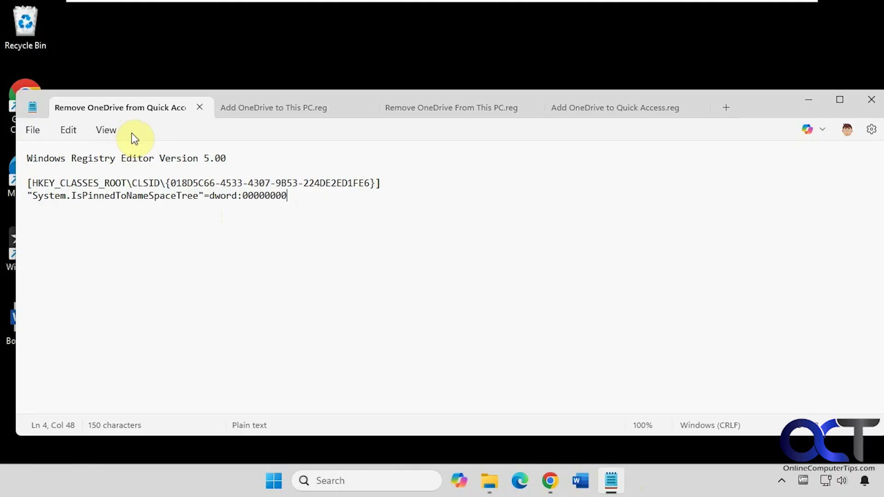
click(265, 109)
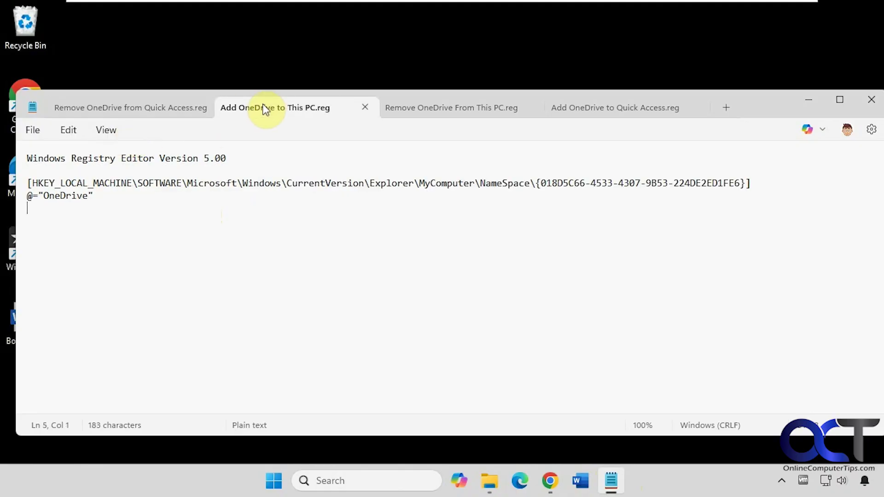
click(447, 106)
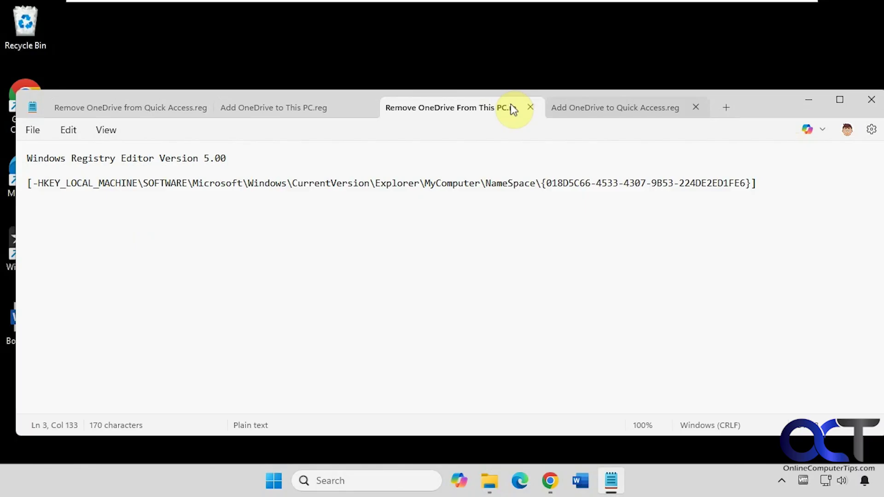
click(624, 109)
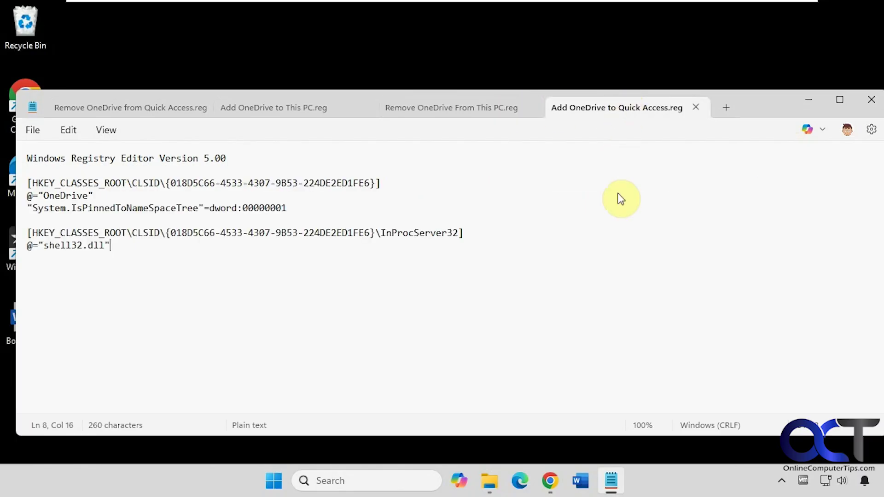
click(806, 99)
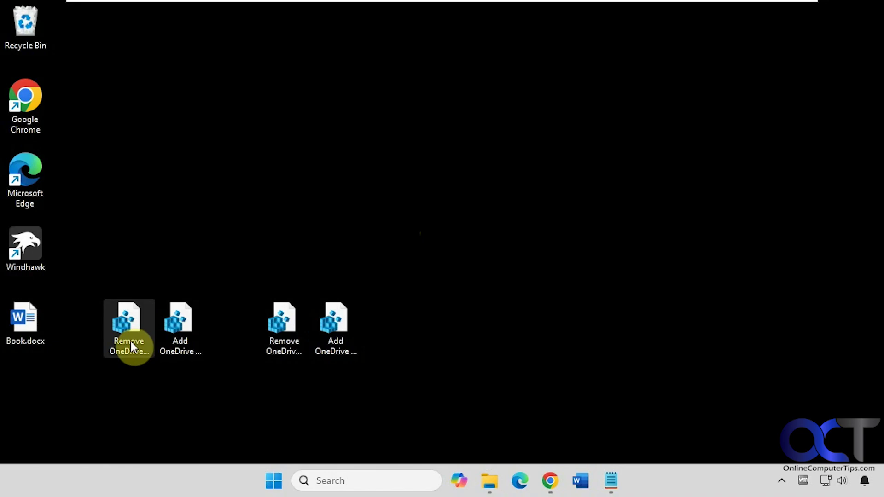
Close the open File Explorer window from its taskbar jump list.
click(135, 322)
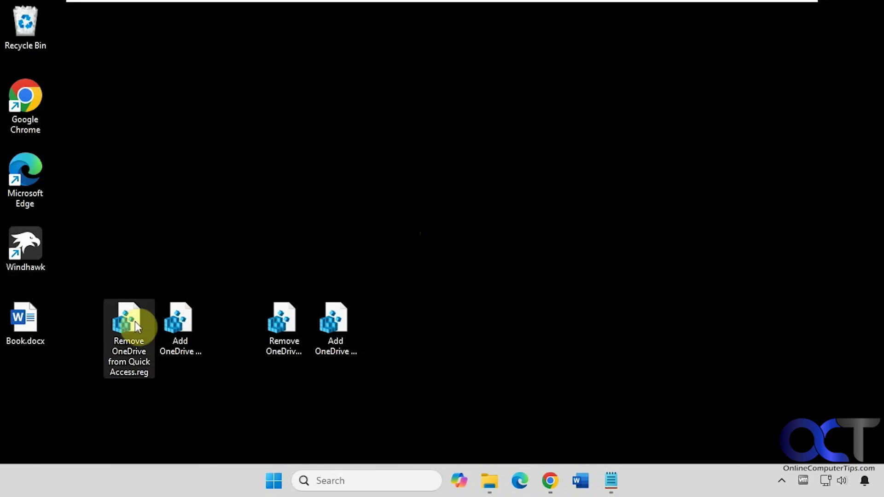
right_click(495, 478)
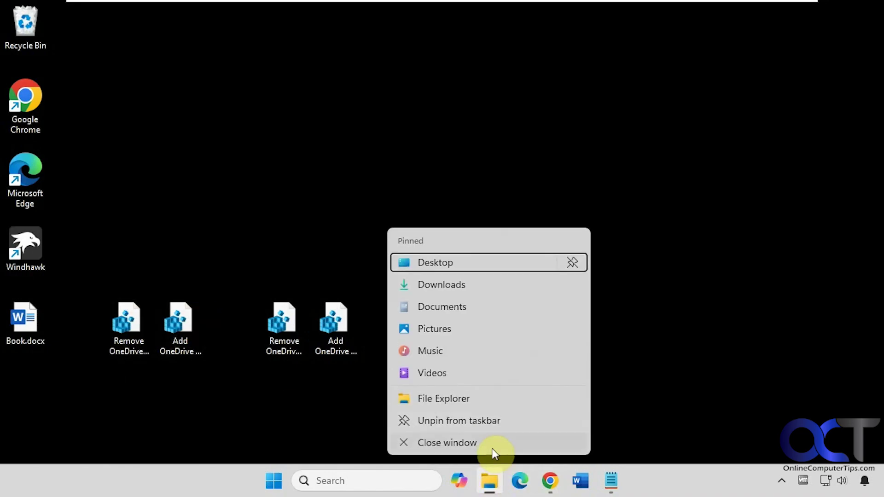
click(491, 447)
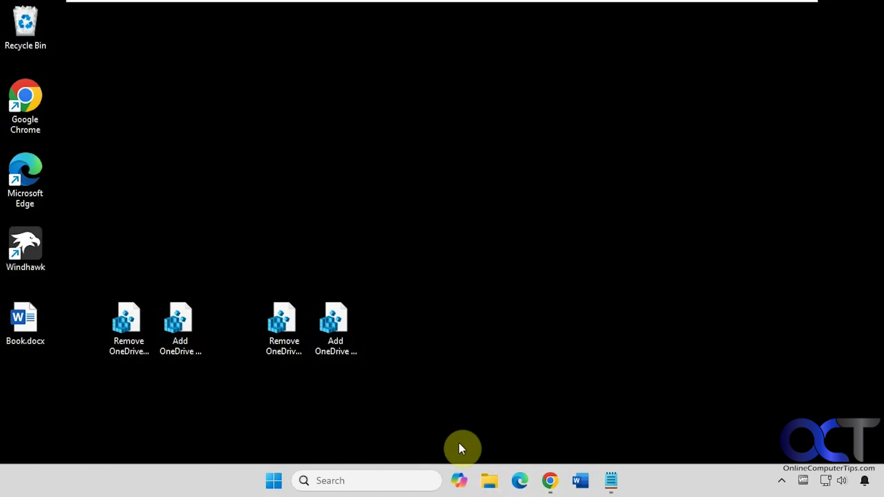
Merge Remove OneDrive from Quick Access.reg into the registry, approving UAC and the warning.
double_click(126, 333)
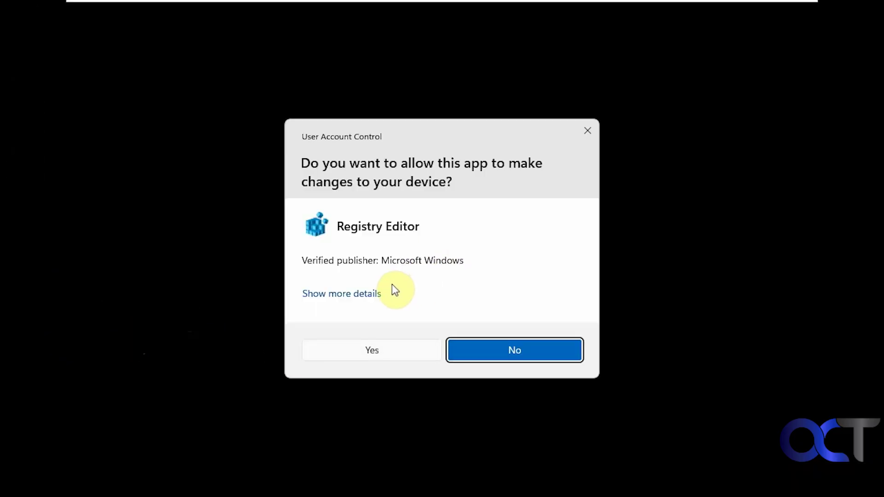
click(367, 349)
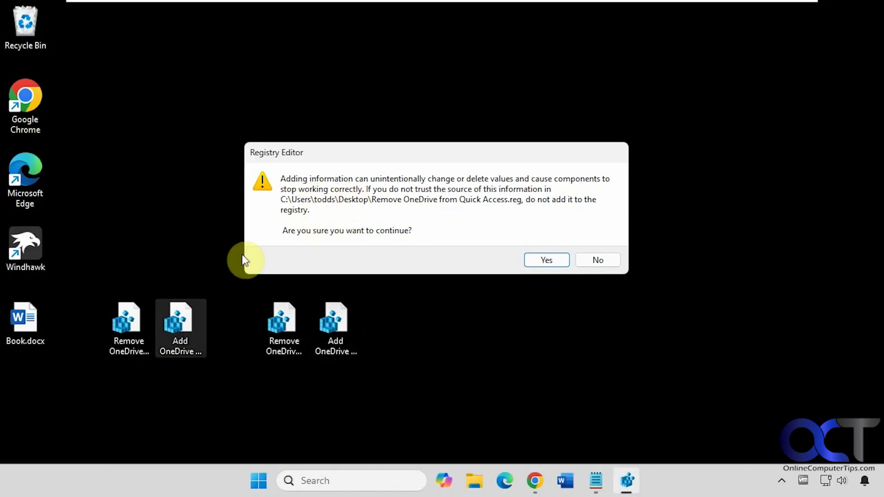
click(541, 260)
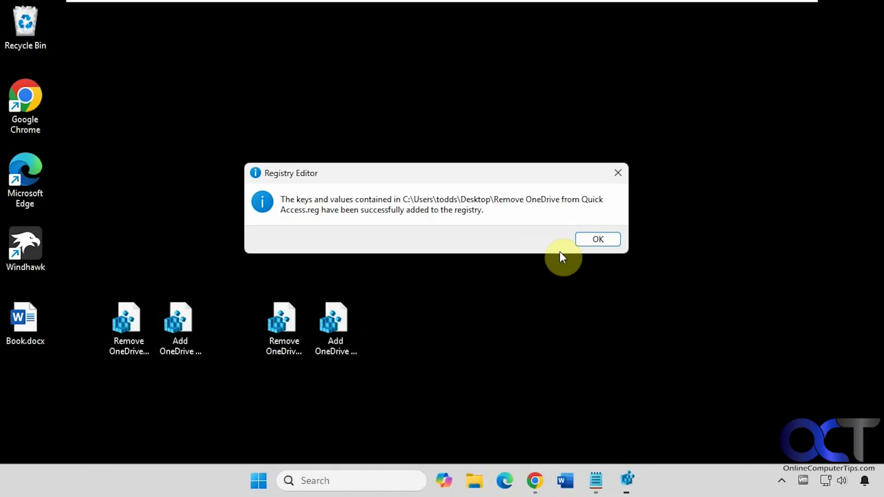
click(588, 240)
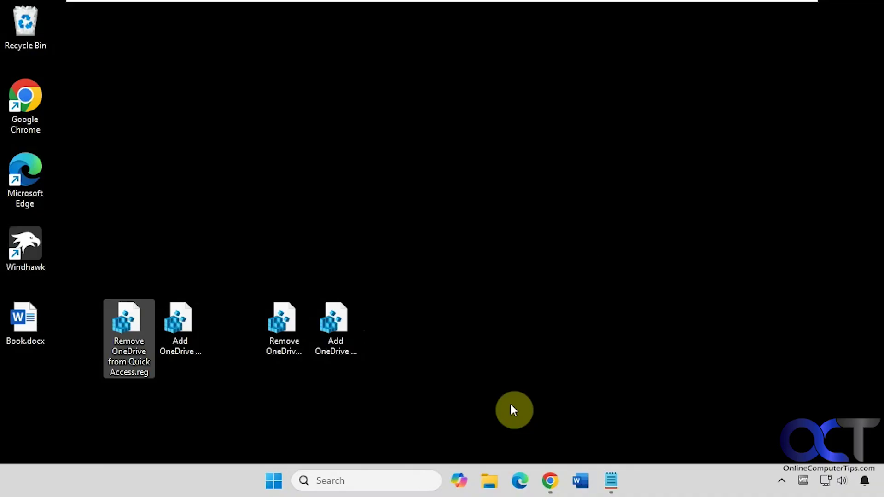
Launch Task Manager from the taskbar menu and close the File Explorer window.
click(489, 480)
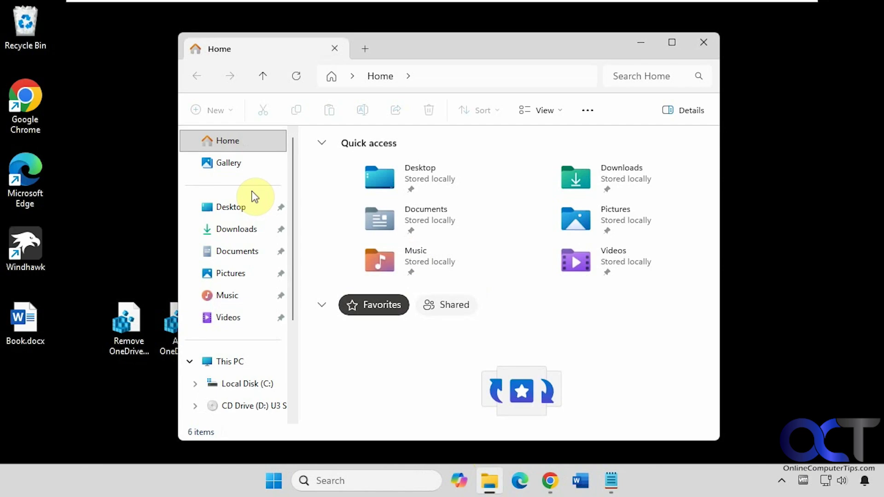
right_click(664, 487)
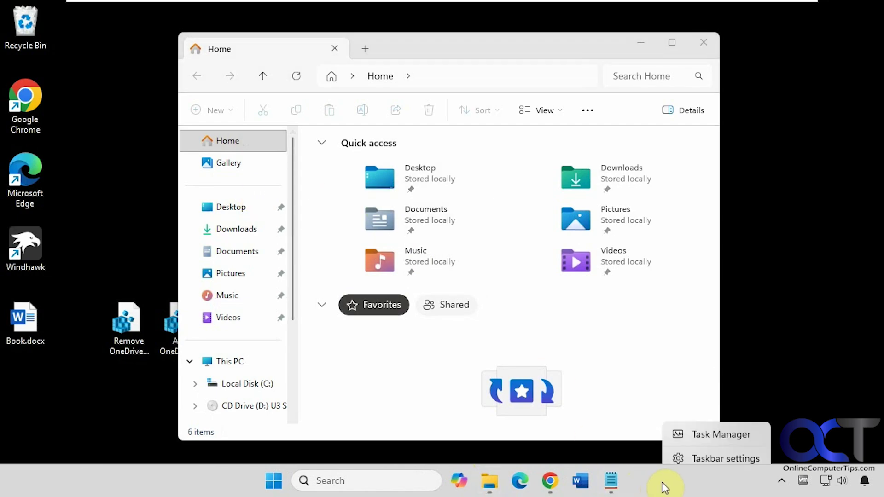
click(702, 431)
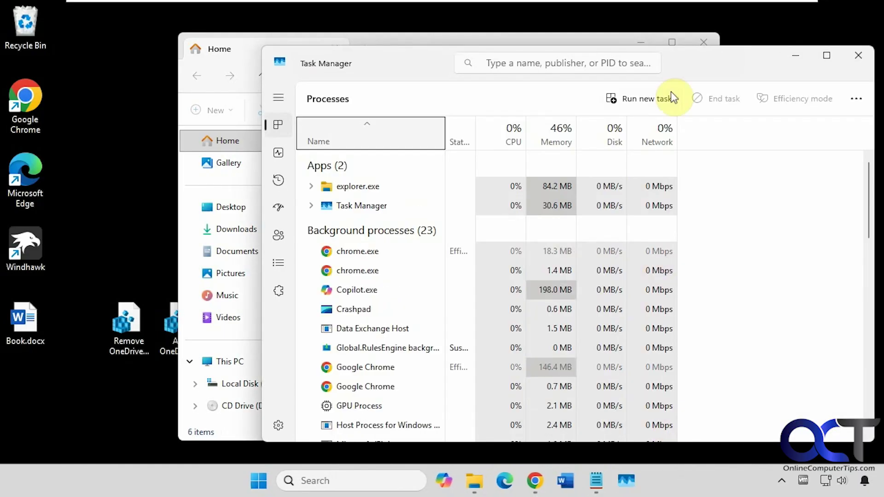
click(702, 42)
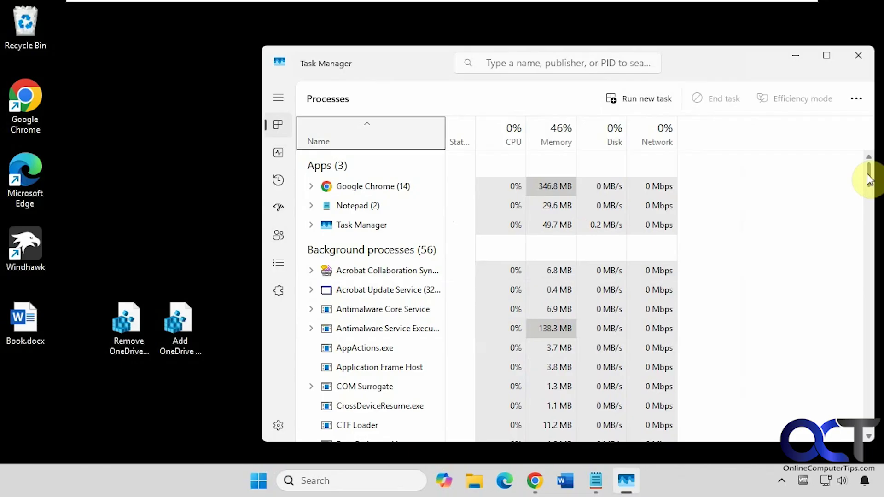
Restart the Windows Explorer process in Task Manager, then close Task Manager.
drag(868, 174, 870, 396)
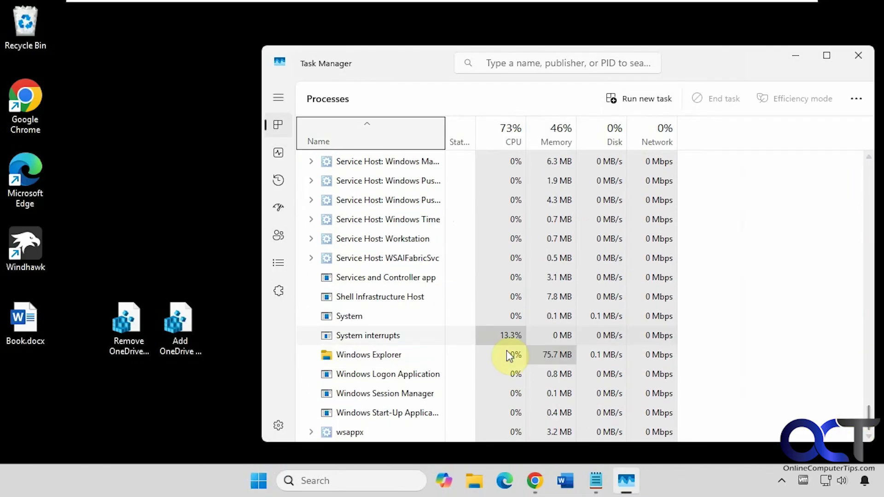
right_click(366, 356)
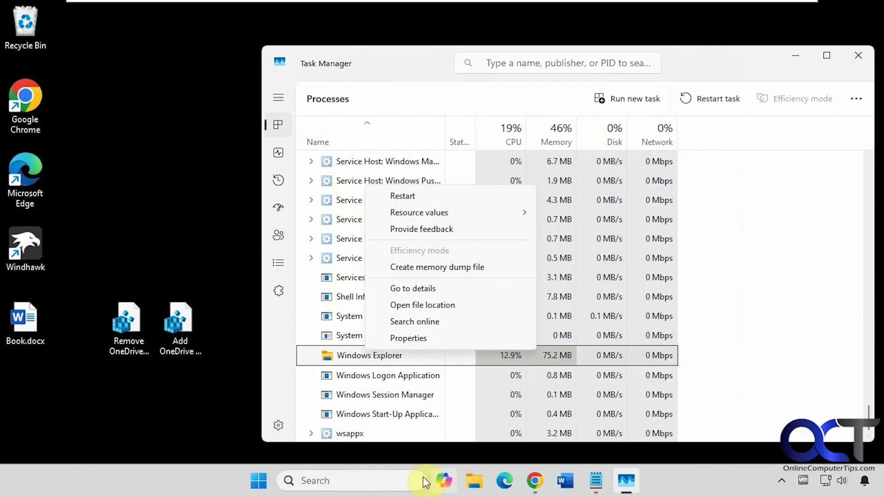
click(852, 57)
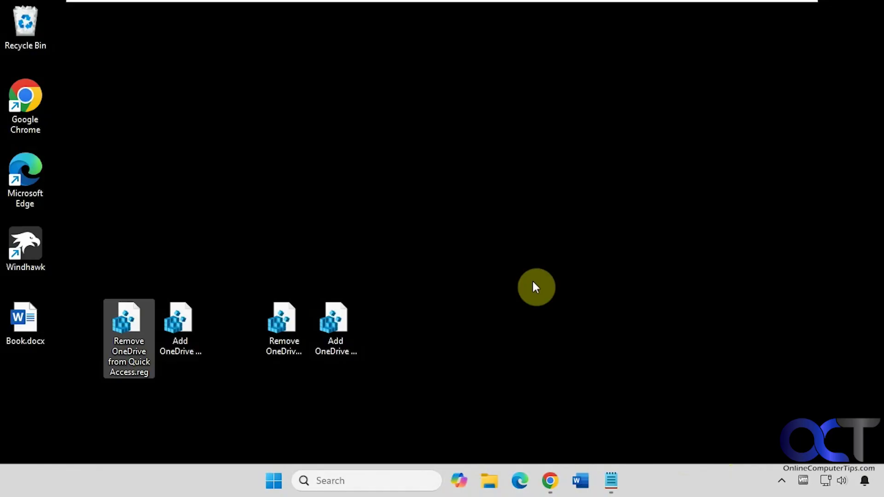
Check File Explorer's Home view, then merge Add OneDrive to This PC.reg, approving UAC and the warning.
click(496, 475)
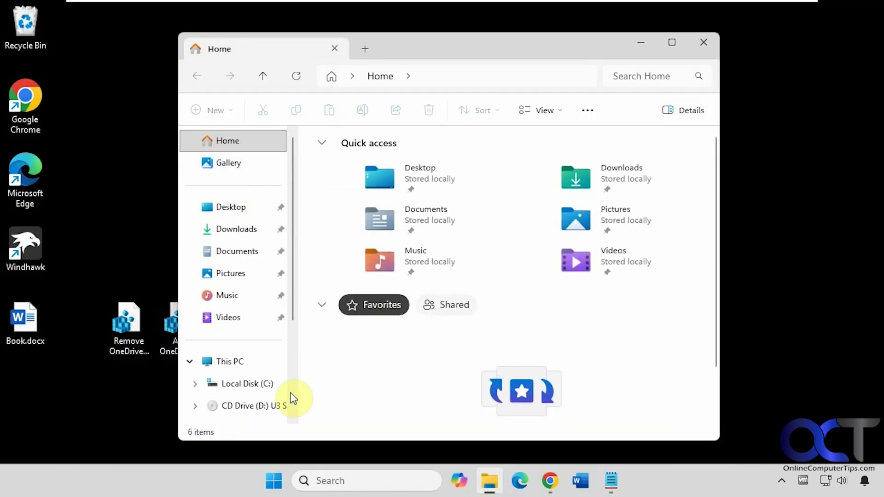
click(696, 43)
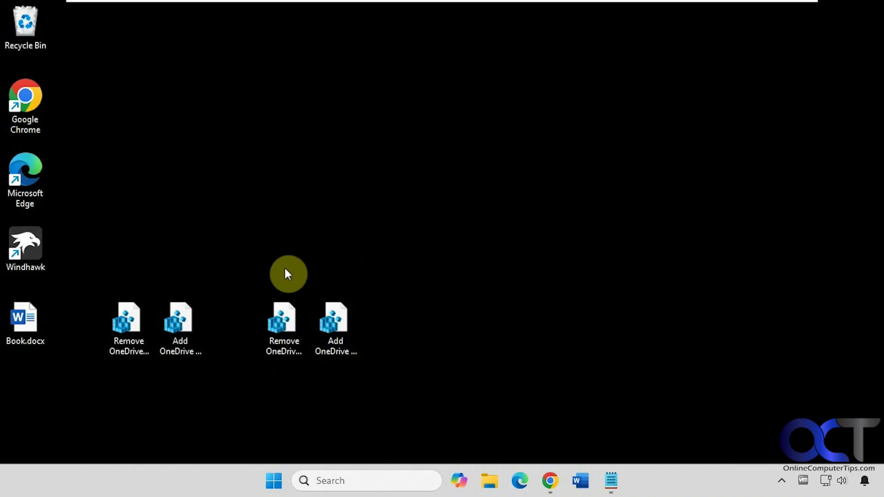
double_click(184, 324)
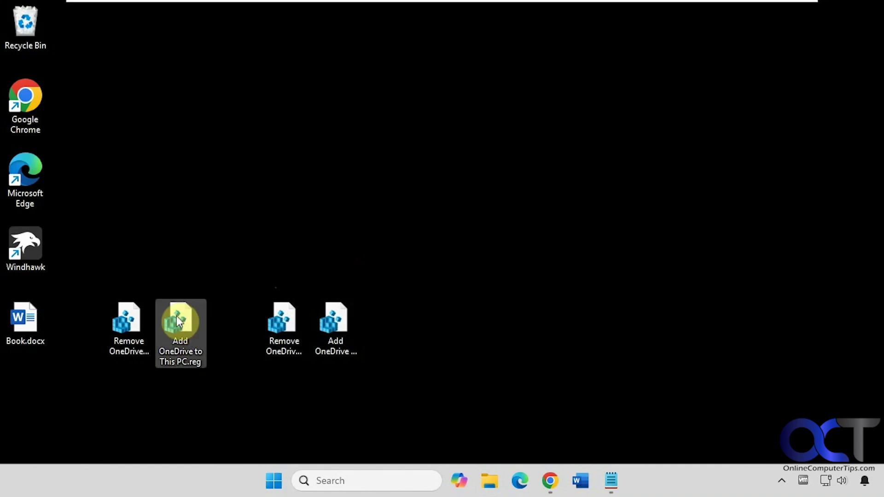
click(355, 346)
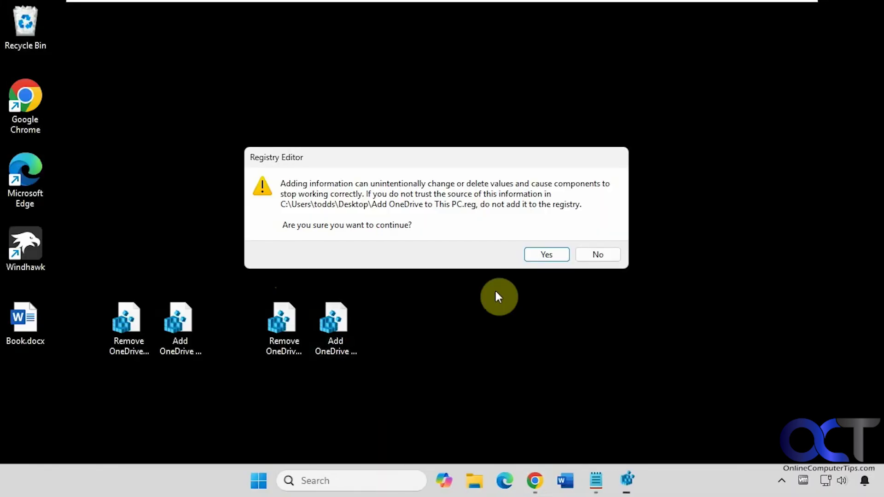
click(534, 255)
click(594, 239)
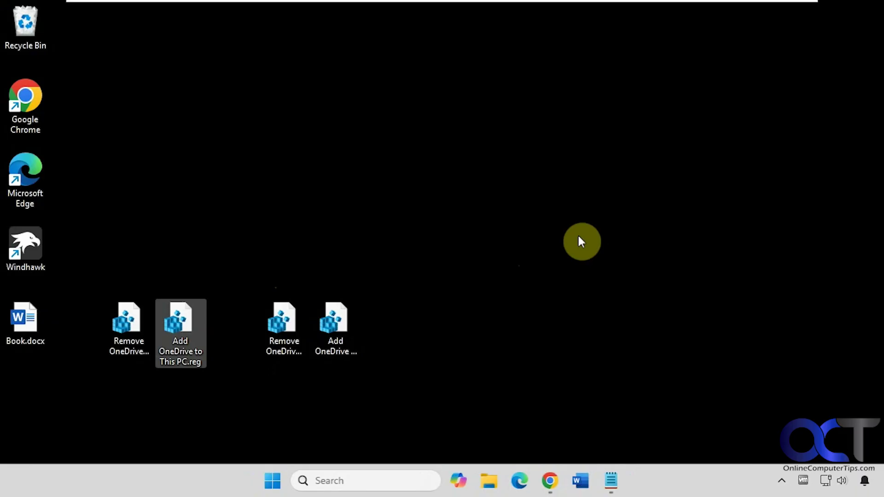
Open This PC in File Explorer and expand its tree to find OneDrive among the drives.
click(490, 468)
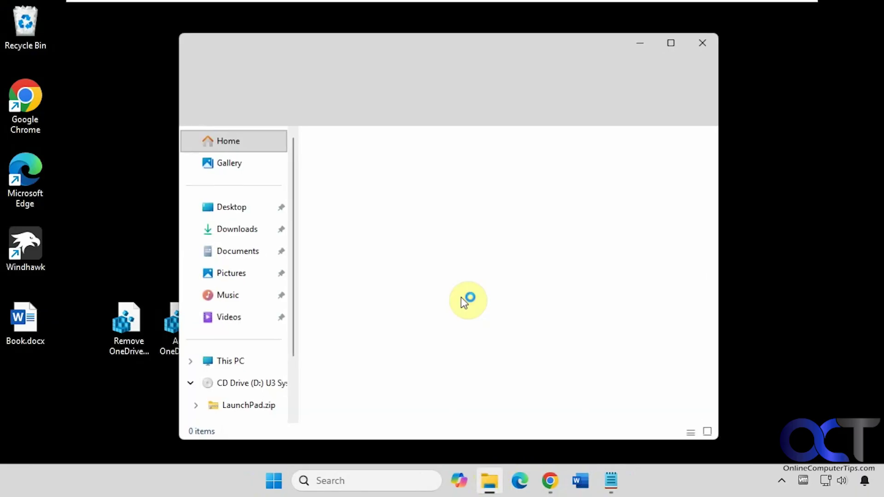
click(255, 368)
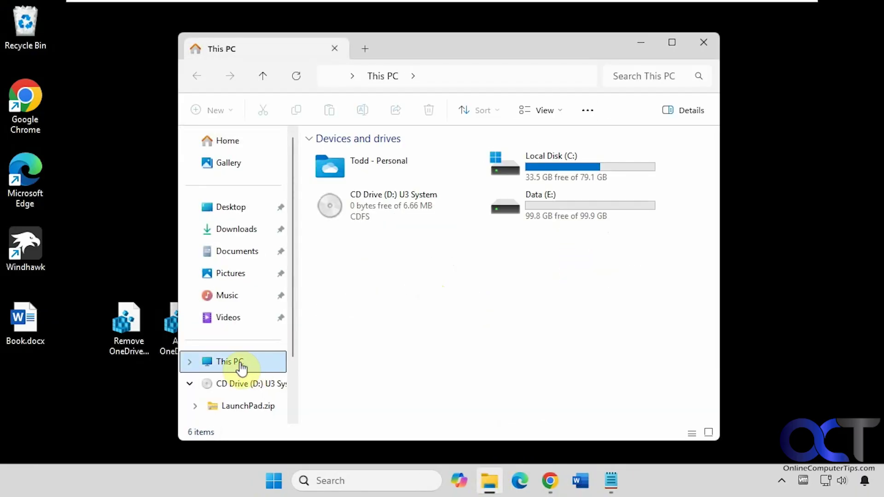
click(189, 361)
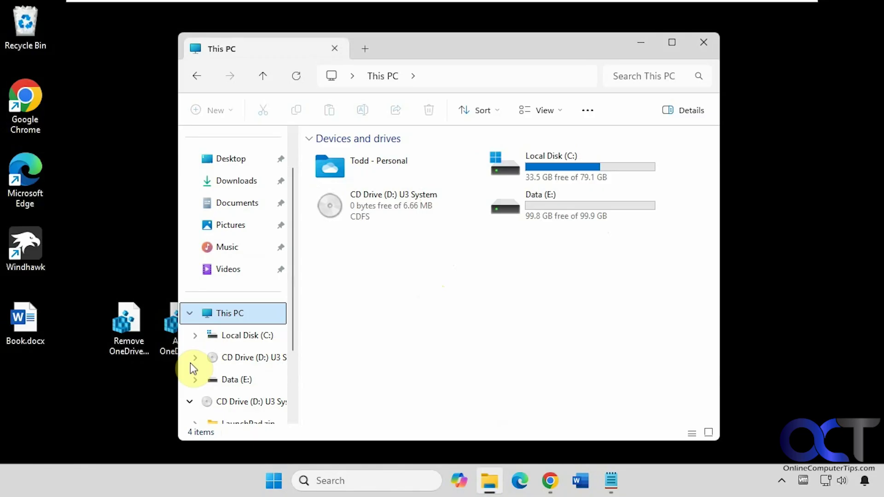
drag(294, 318, 306, 345)
click(195, 292)
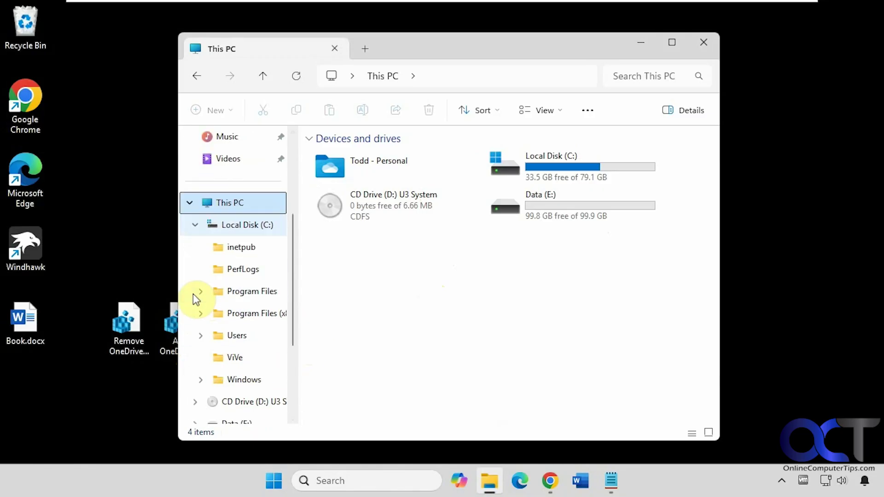
click(193, 224)
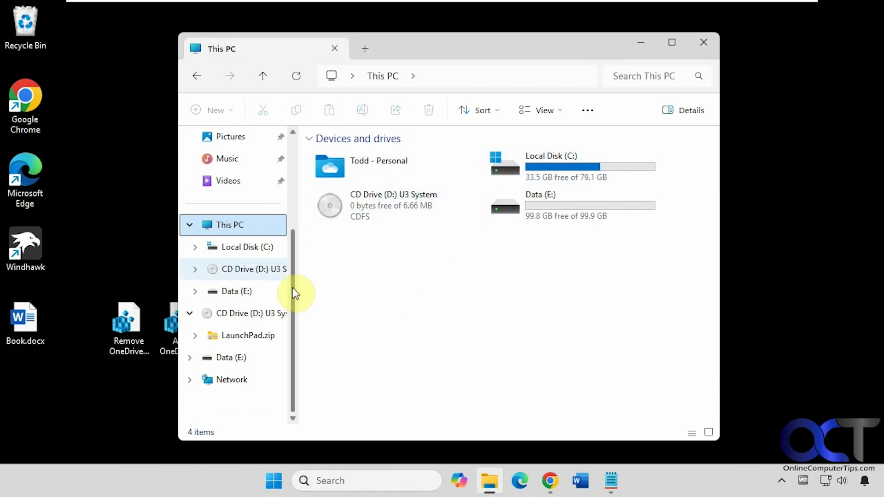
Merge Remove OneDrive From This PC.reg, then reopen This PC to confirm only three drives remain.
click(704, 44)
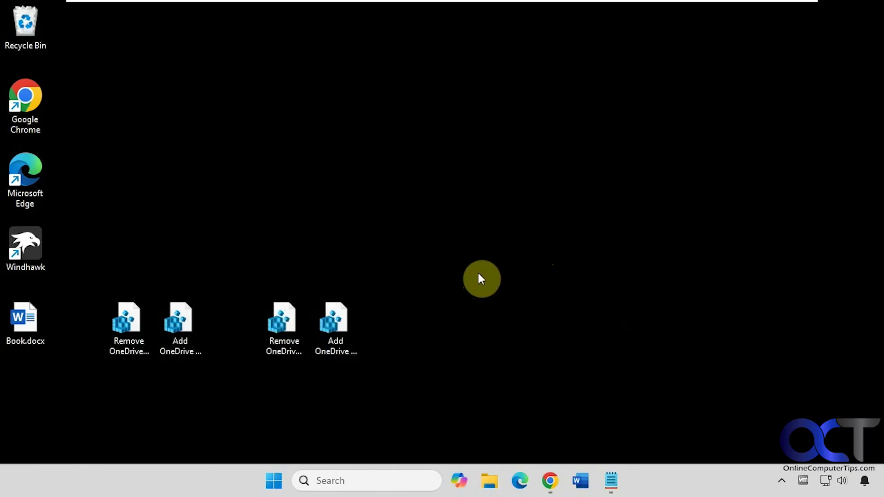
click(266, 330)
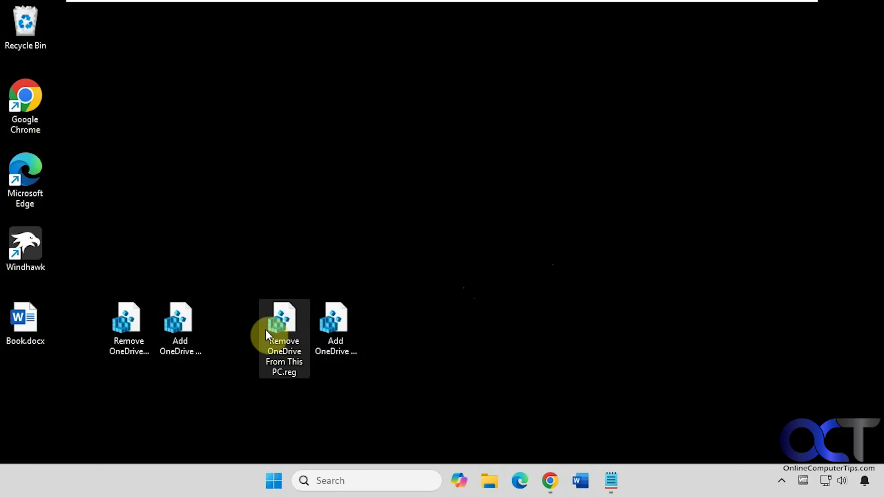
double_click(281, 331)
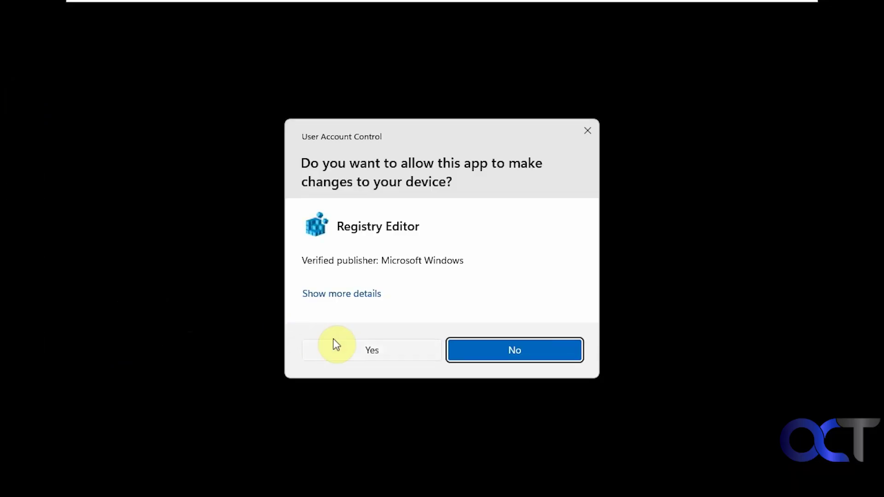
click(362, 357)
click(534, 254)
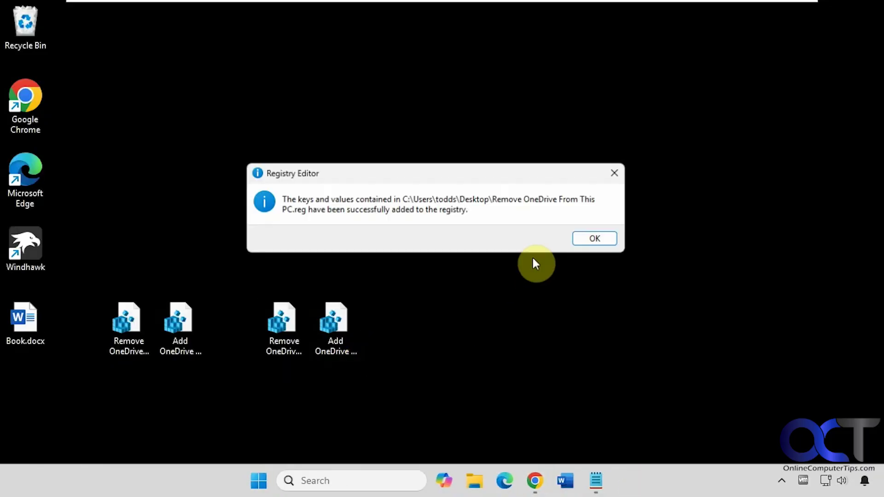
click(593, 240)
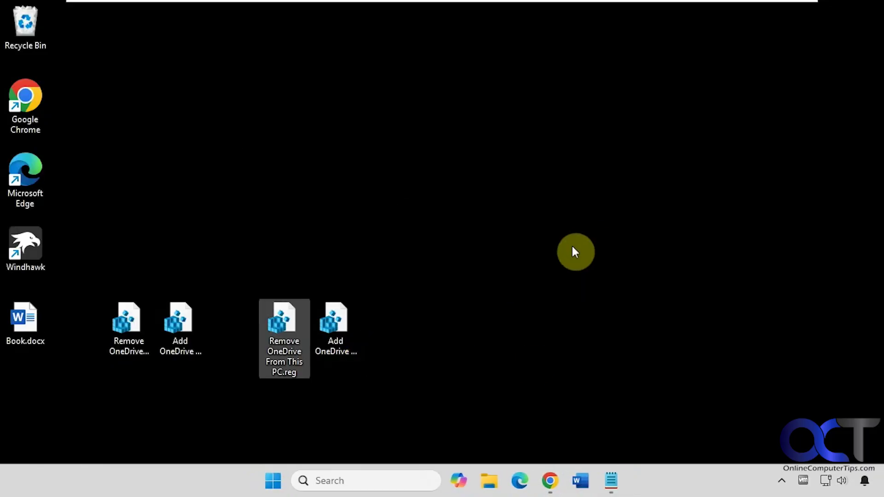
click(485, 480)
click(221, 366)
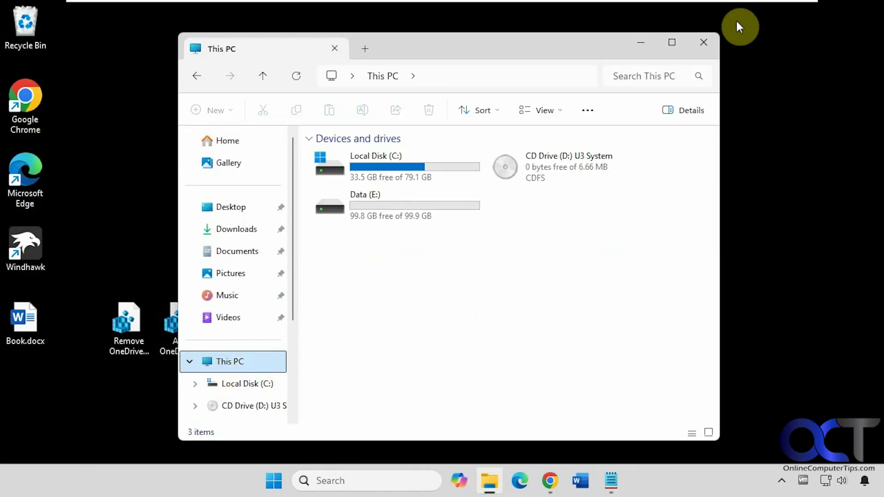
Merge Add OneDrive to Quick Access.reg into the registry, approving UAC and the warning.
click(704, 42)
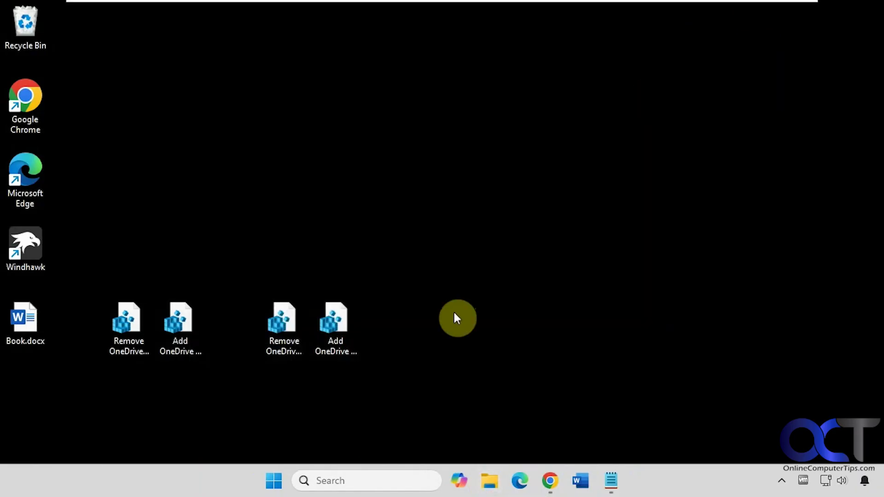
click(341, 323)
double_click(335, 330)
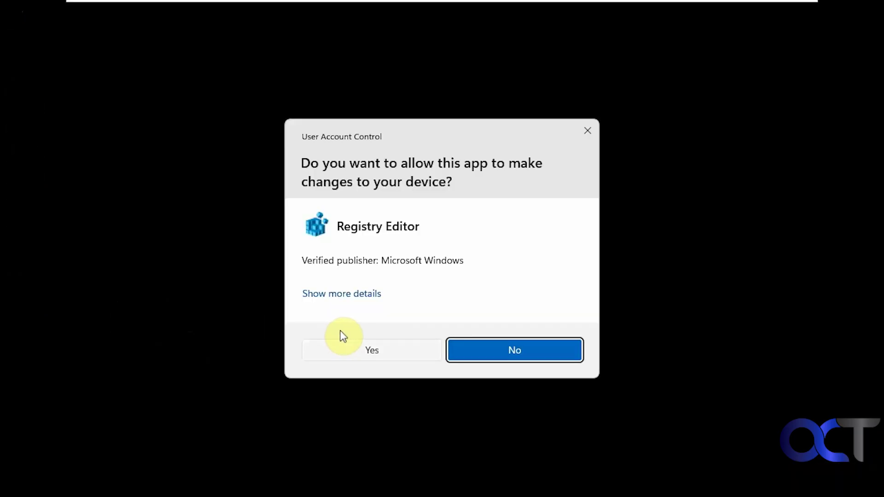
click(374, 349)
click(549, 253)
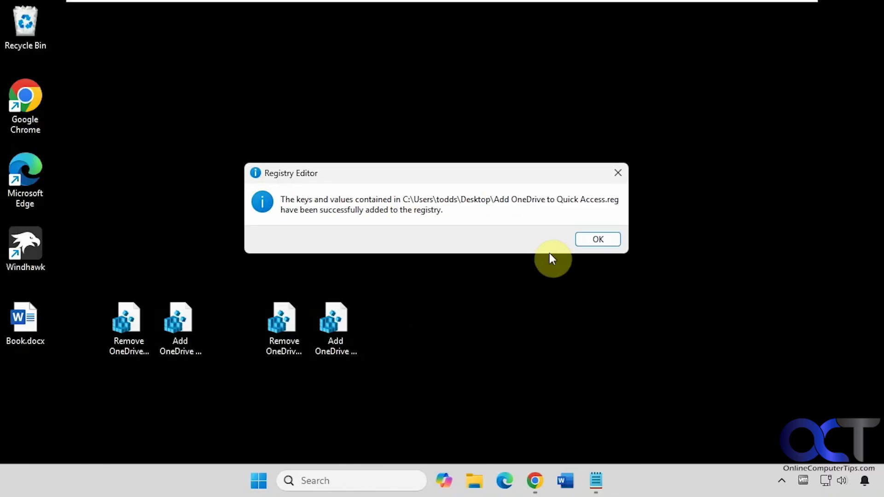
click(593, 237)
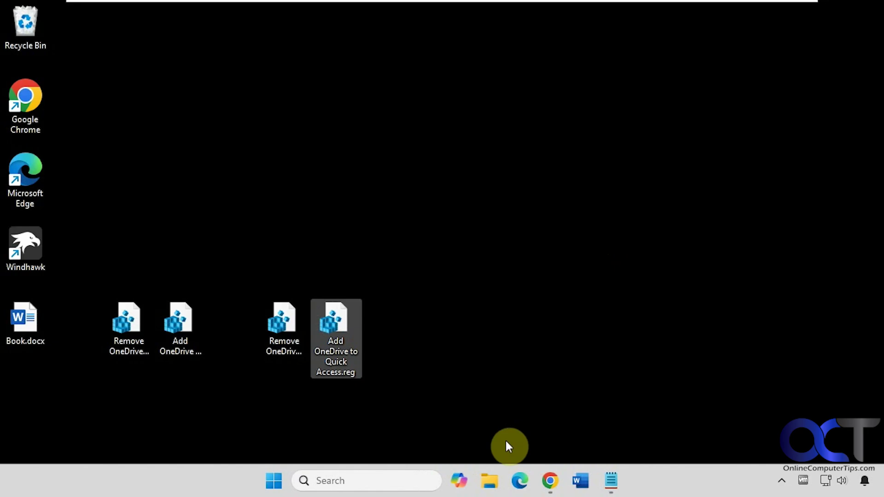
Reopen File Explorer to check OneDrive under Home, then go to This PC.
click(489, 480)
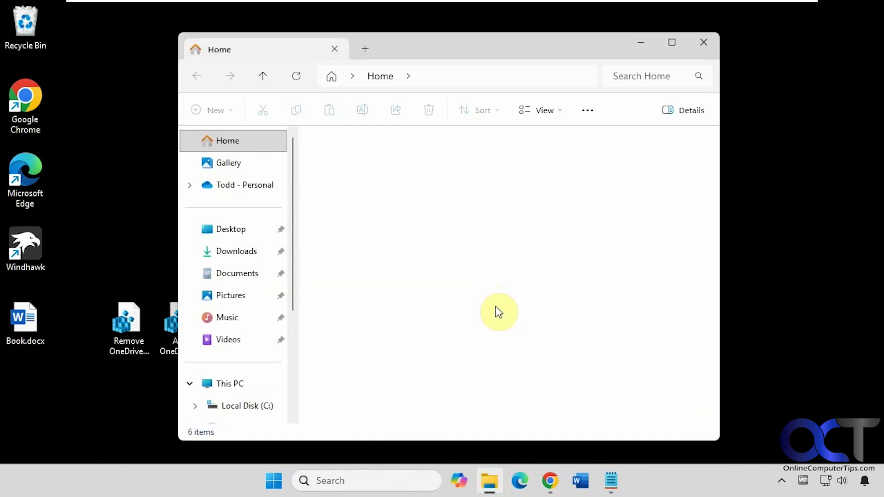
click(705, 42)
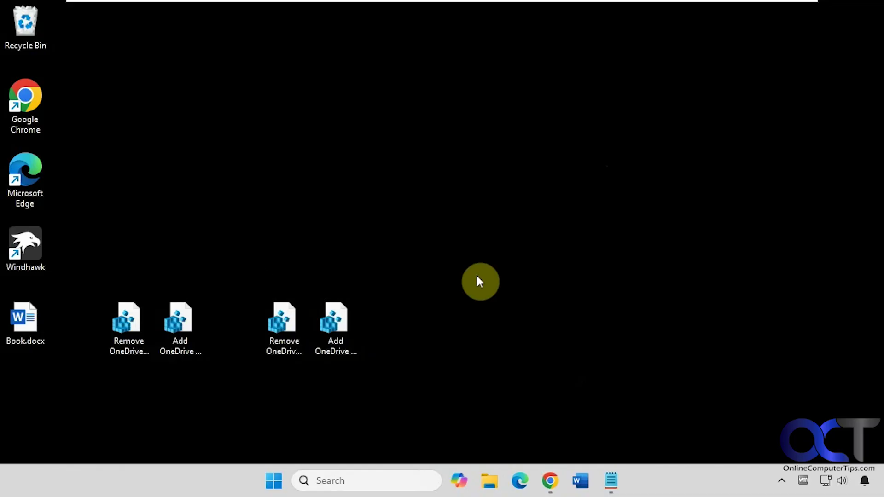
click(490, 481)
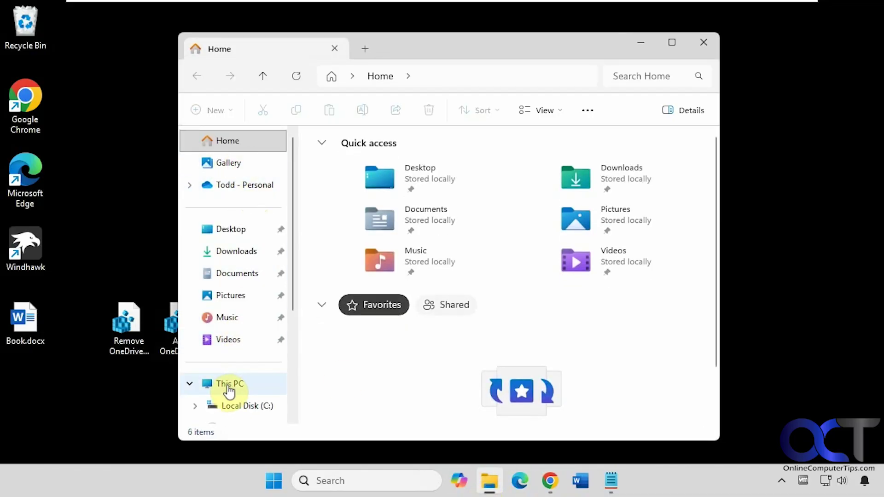
click(227, 387)
Merge Add OneDrive to This PC.reg through Registry Editor, approving UAC and the warning.
click(703, 43)
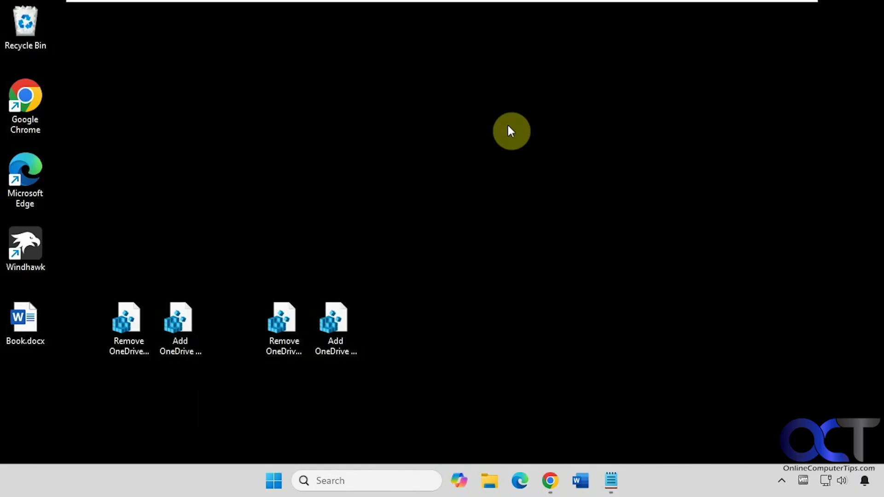
click(181, 339)
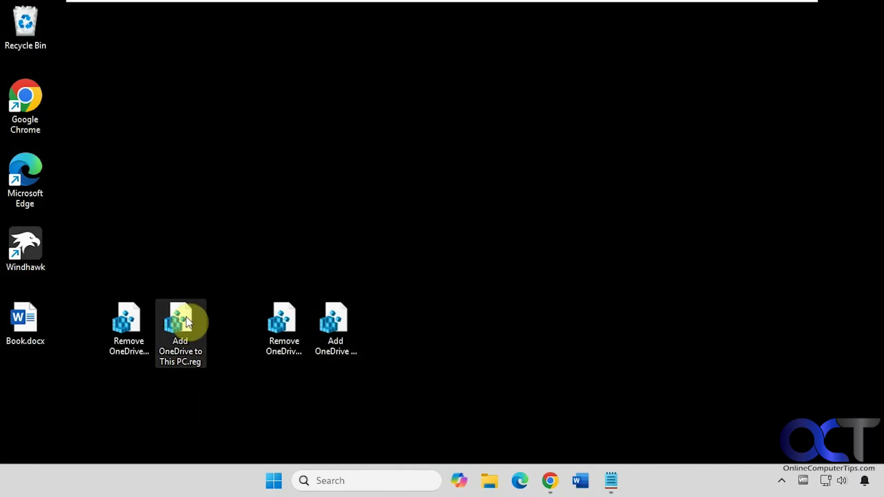
double_click(183, 322)
click(361, 346)
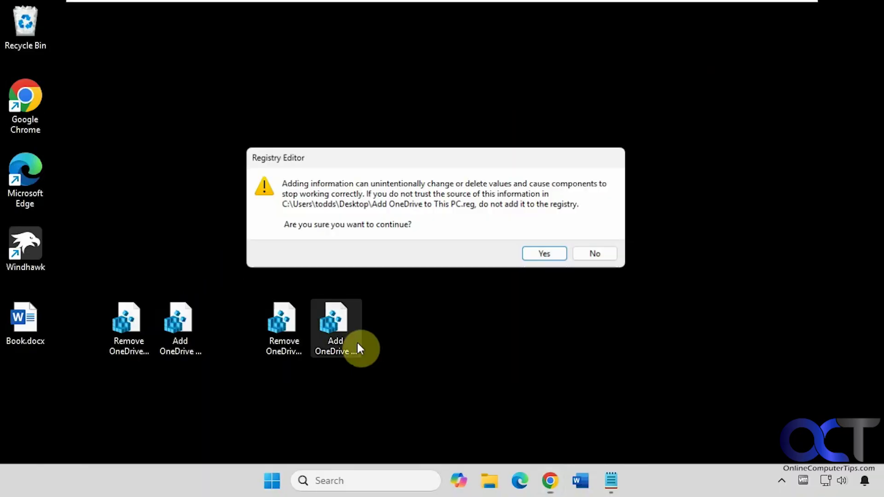
click(543, 254)
click(579, 236)
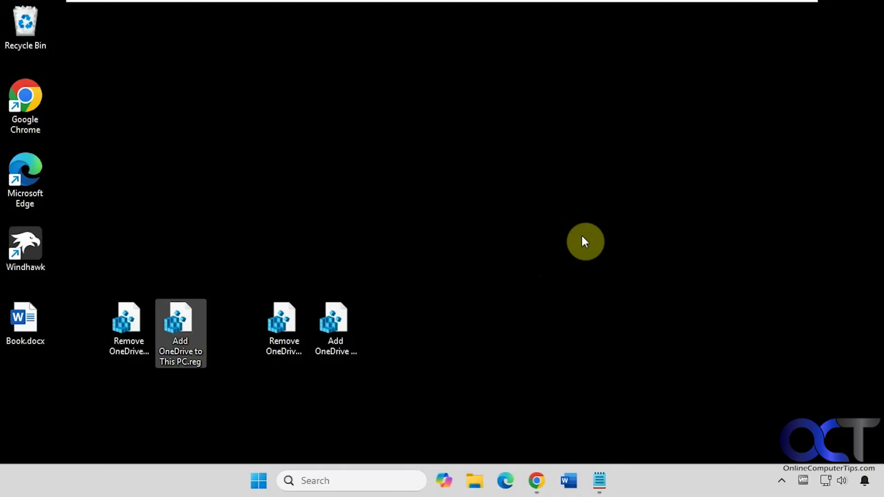
Reopen File Explorer on This PC and verify OneDrive is listed with the drives.
click(491, 474)
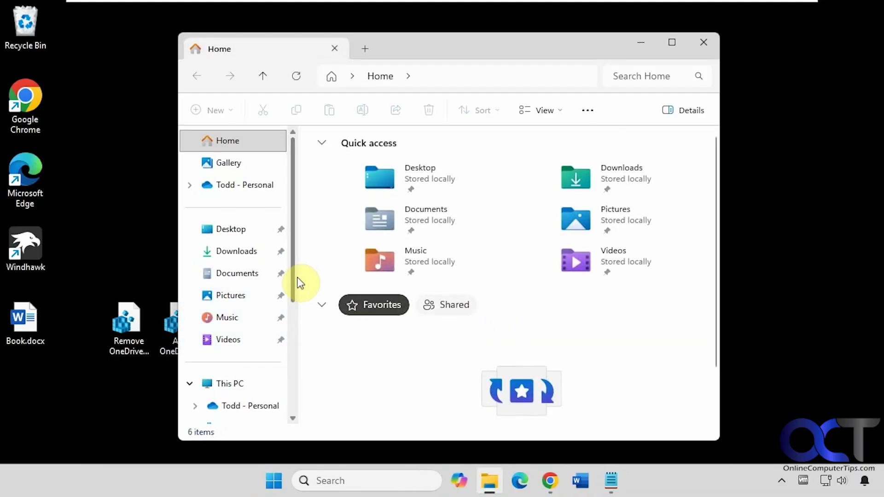
drag(292, 277, 291, 317)
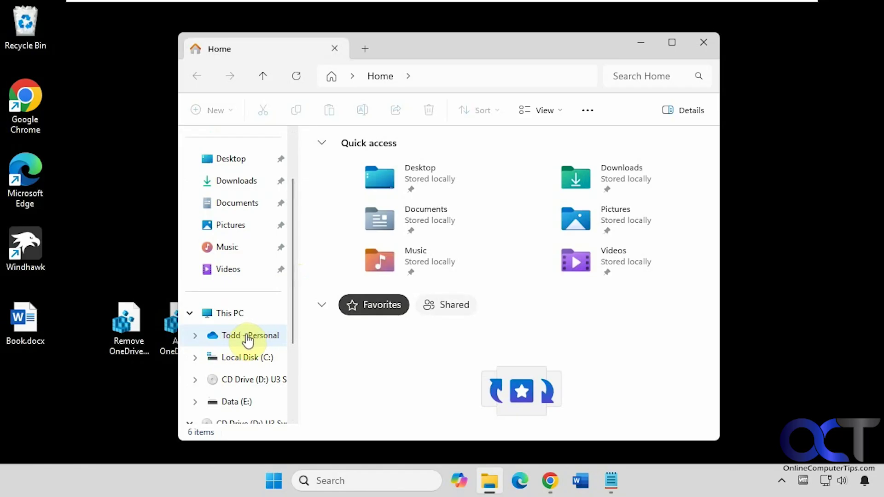
click(239, 315)
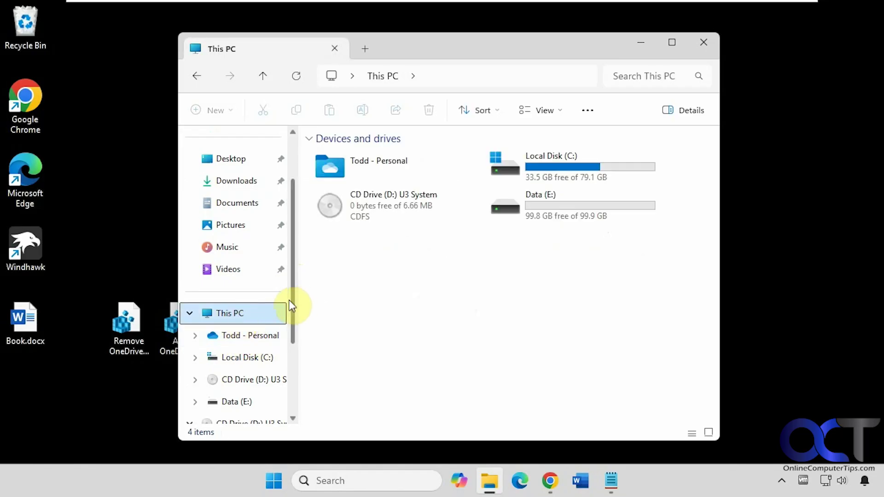
drag(293, 300, 299, 257)
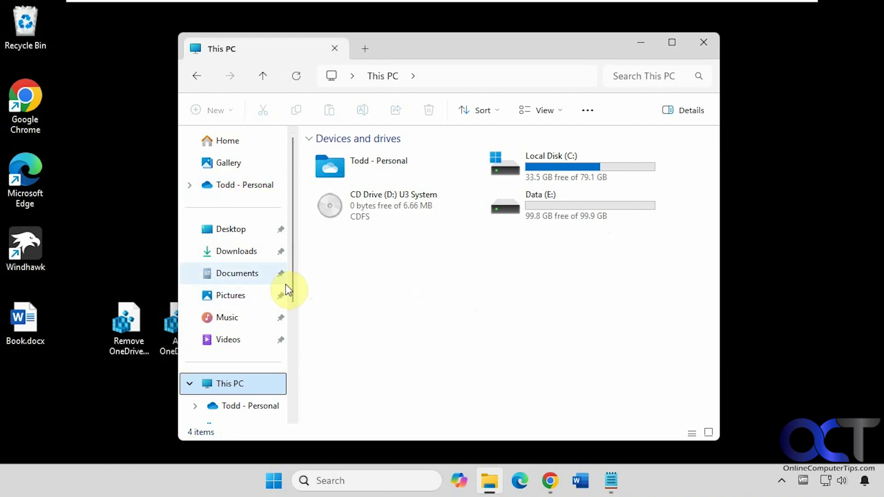
drag(291, 280, 296, 306)
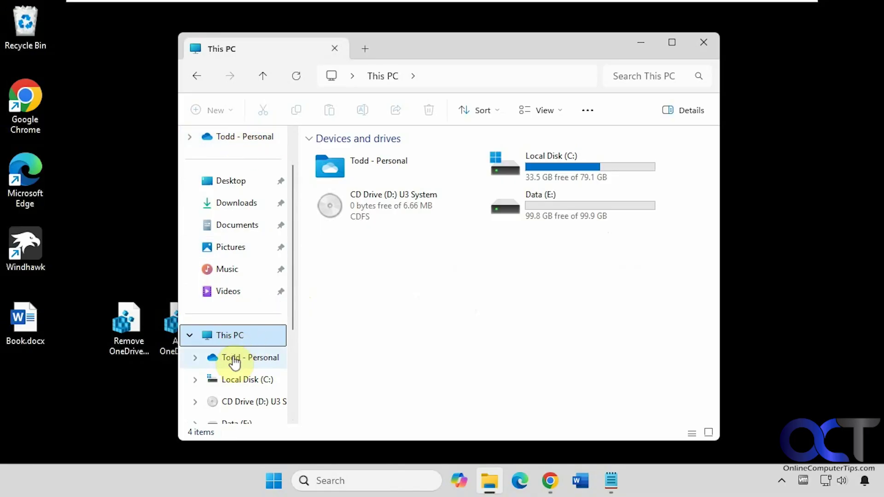
Close File Explorer and confirm merging Remove OneDrive from Quick Access.reg.
click(700, 45)
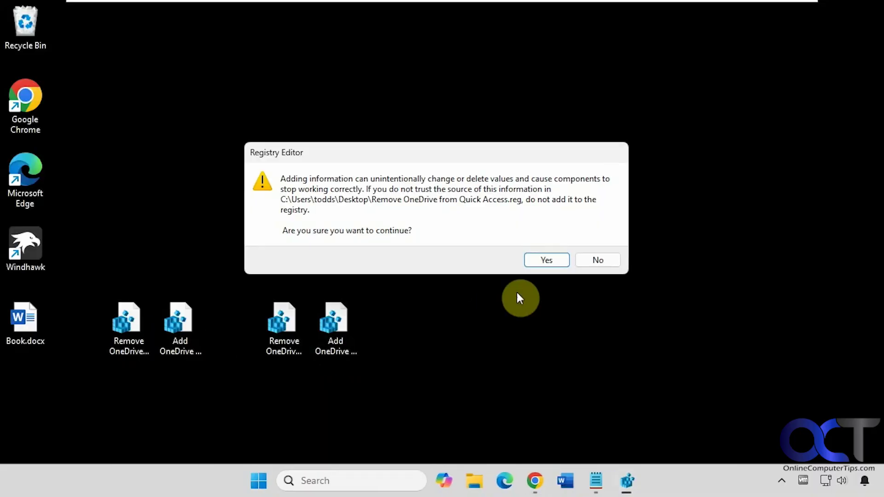
click(538, 262)
click(594, 244)
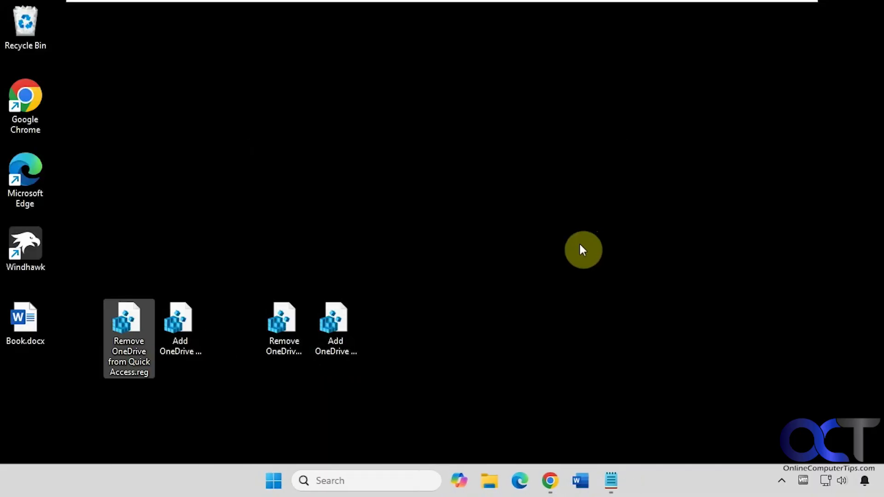
Reopen File Explorer on This PC, collapsing and re-expanding its tree to check the four items.
click(489, 481)
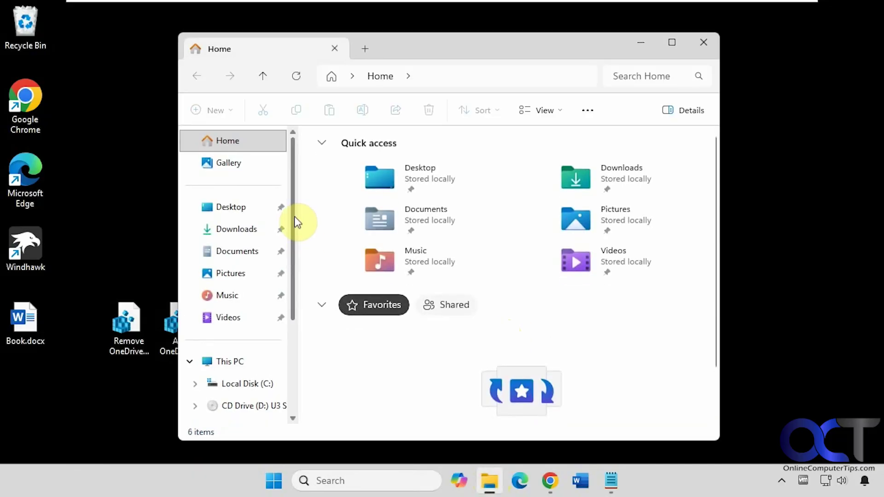
click(232, 362)
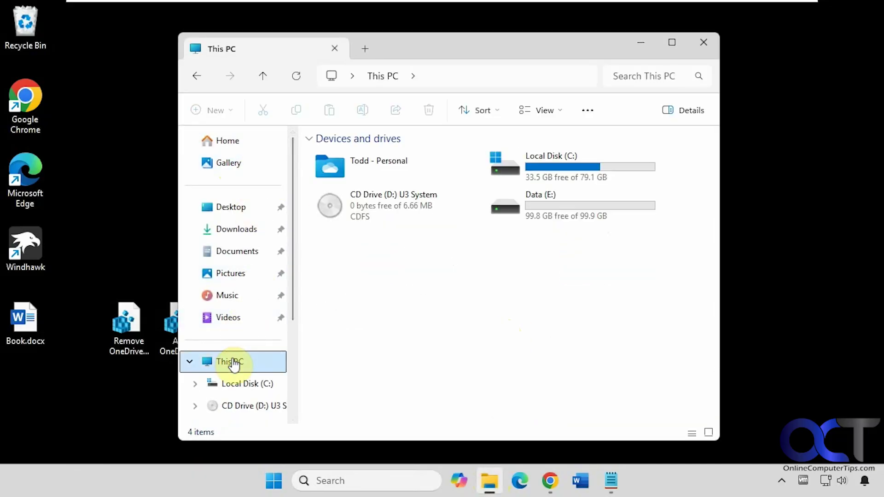
click(190, 360)
click(189, 360)
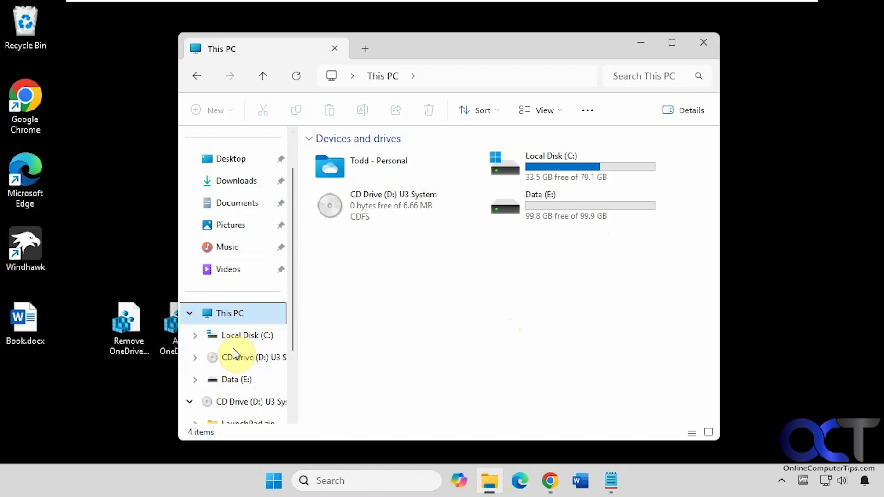
scroll(297, 315, up, 2)
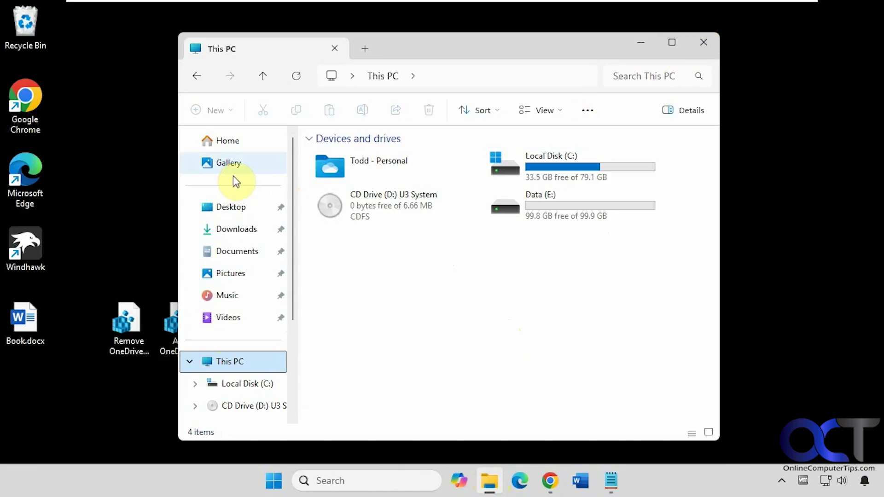
Merge Add OneDrive to Quick Access.reg again, then reopen File Explorer on This PC to verify OneDrive.
click(704, 45)
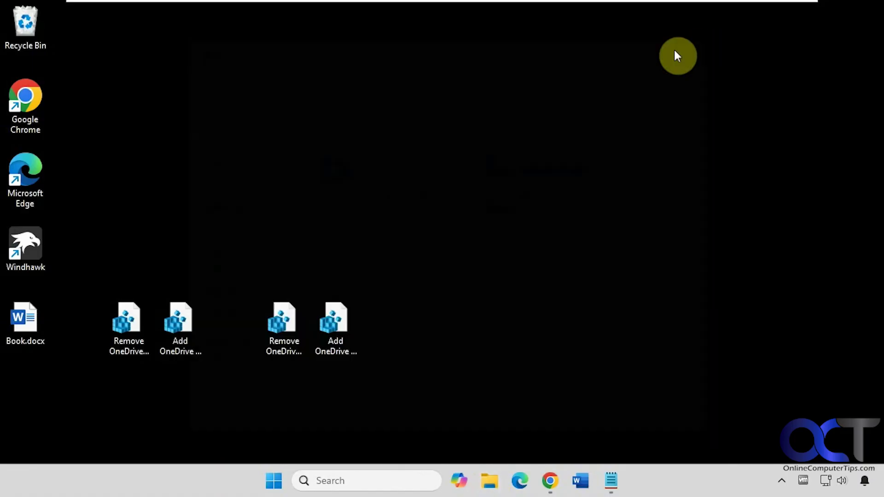
double_click(334, 335)
click(366, 341)
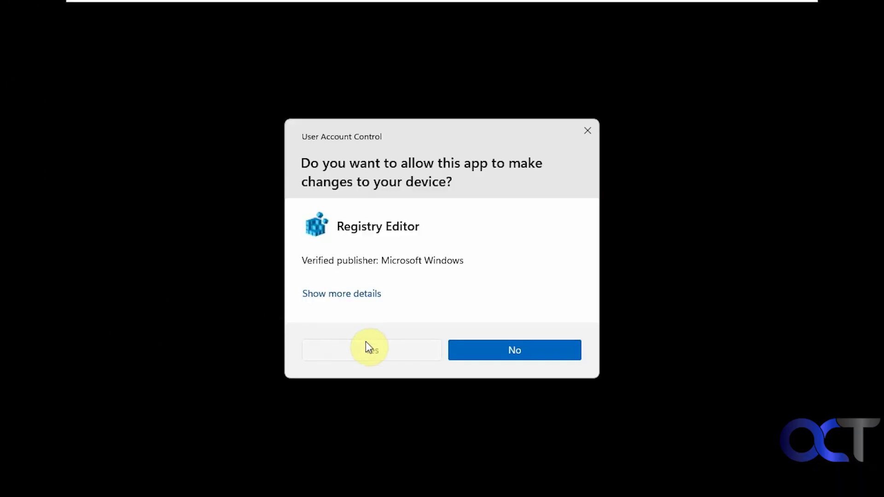
click(538, 252)
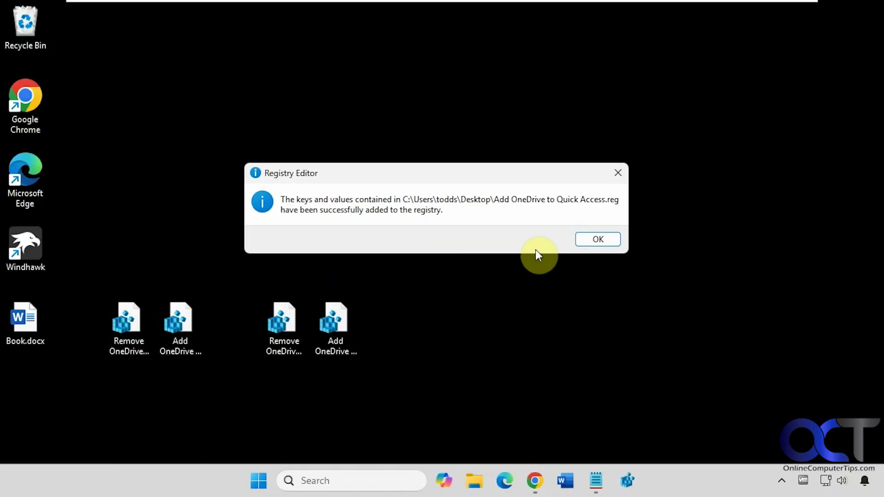
click(592, 241)
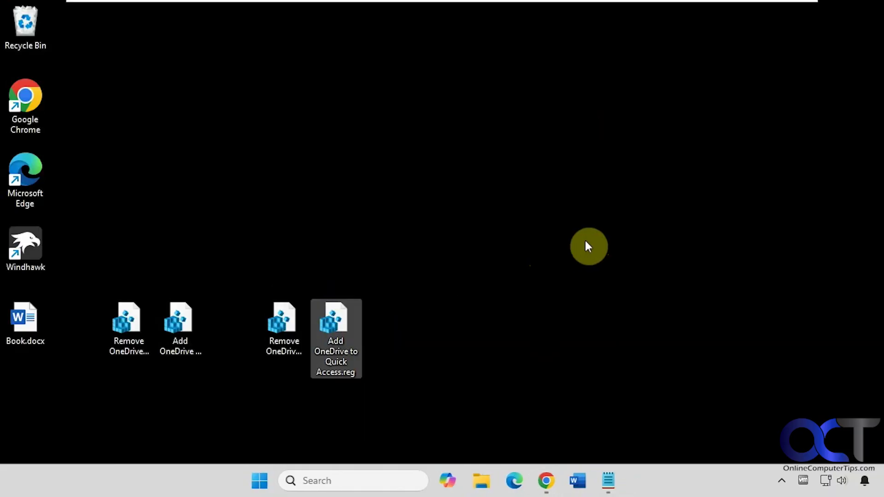
click(496, 473)
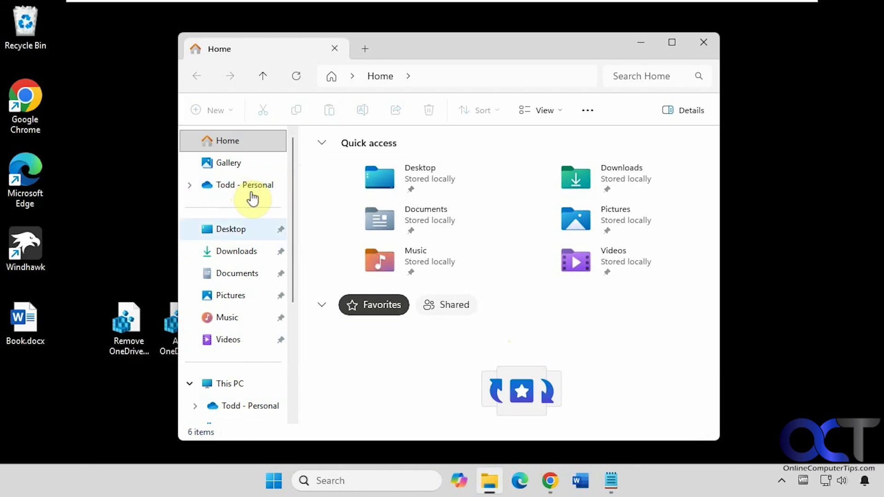
click(240, 384)
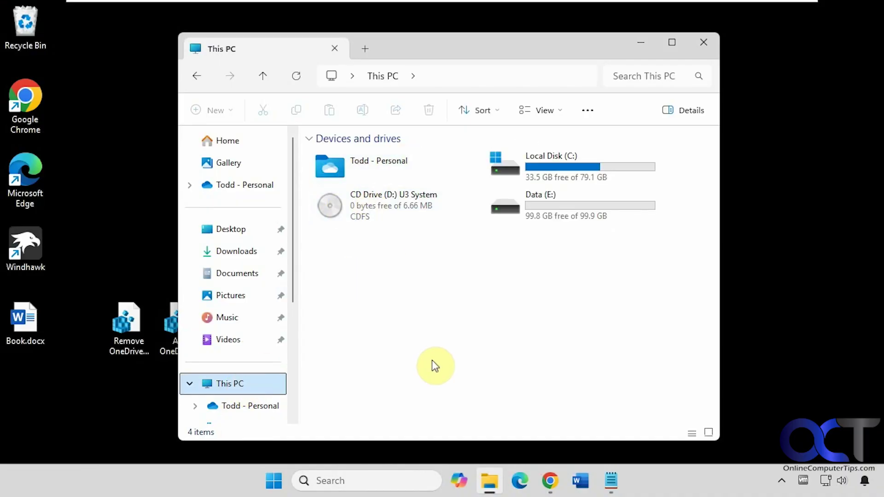
click(703, 42)
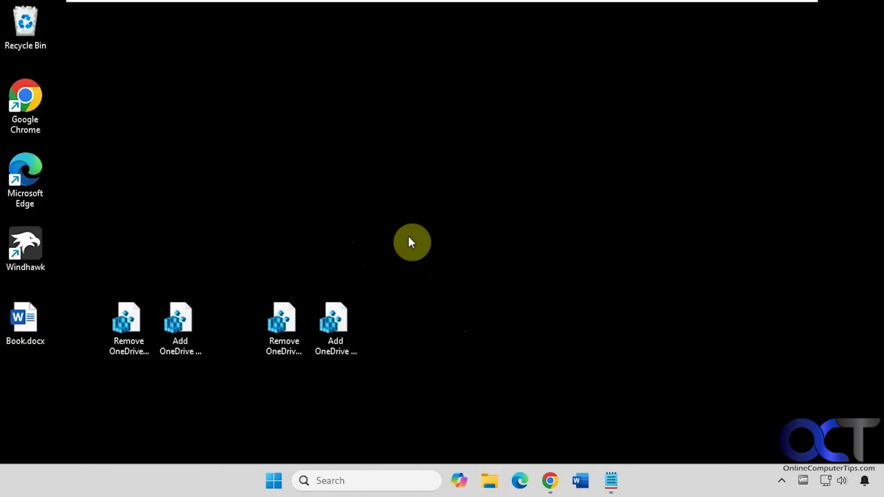